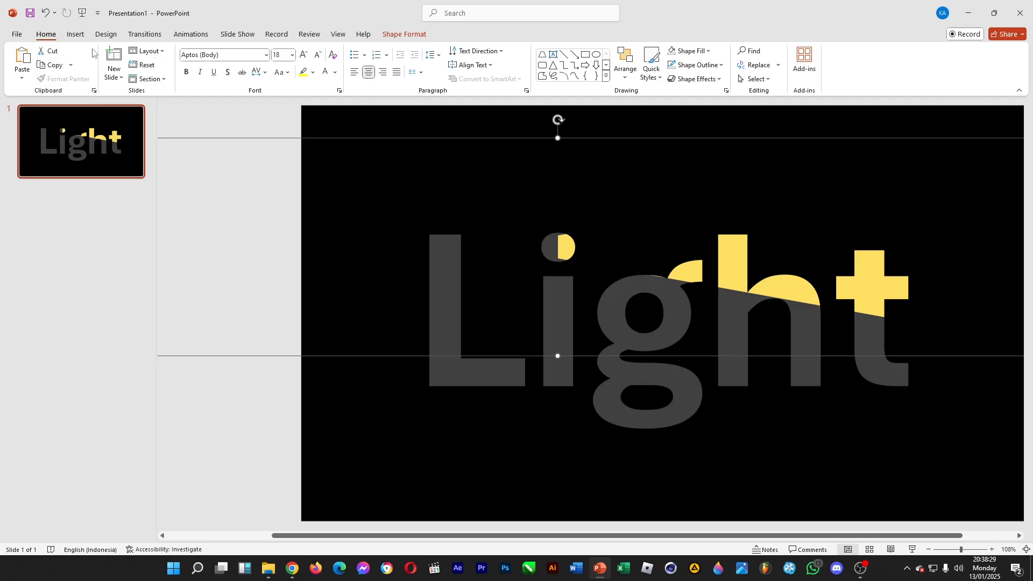
Apply the Spin emphasis animation to the selected yellow light-beam group and set it to start With Previous
click(191, 34)
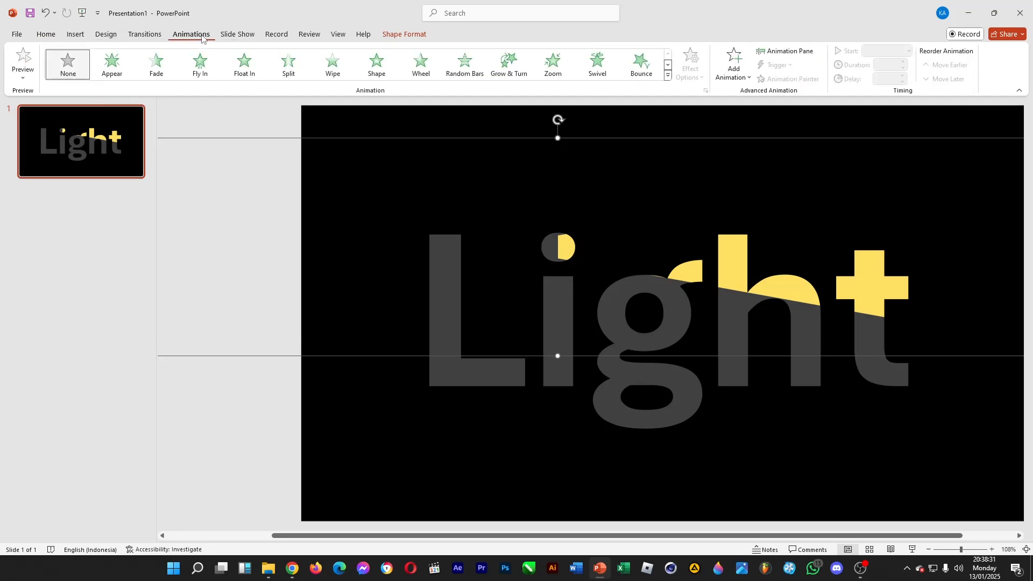
click(667, 76)
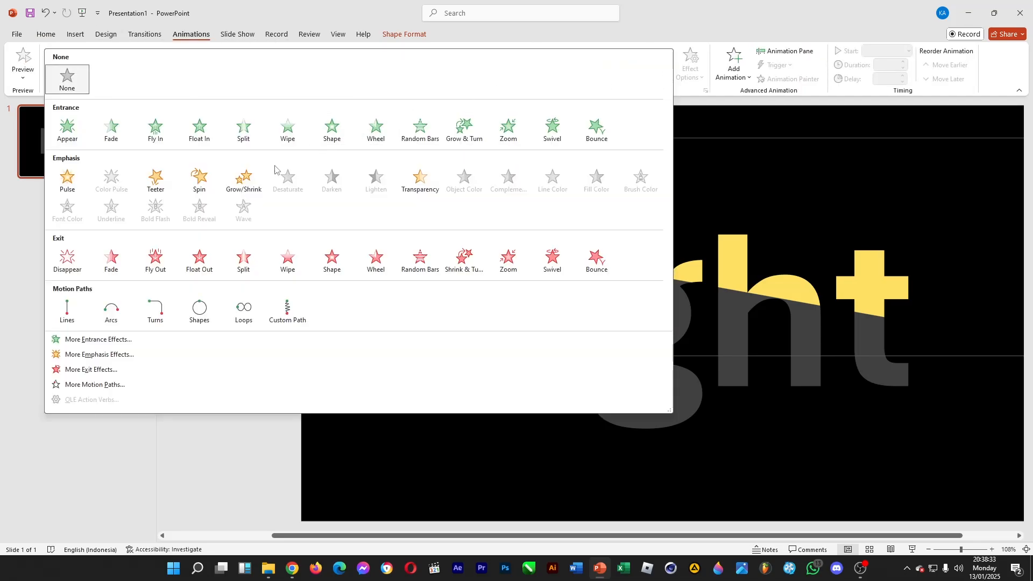
click(192, 179)
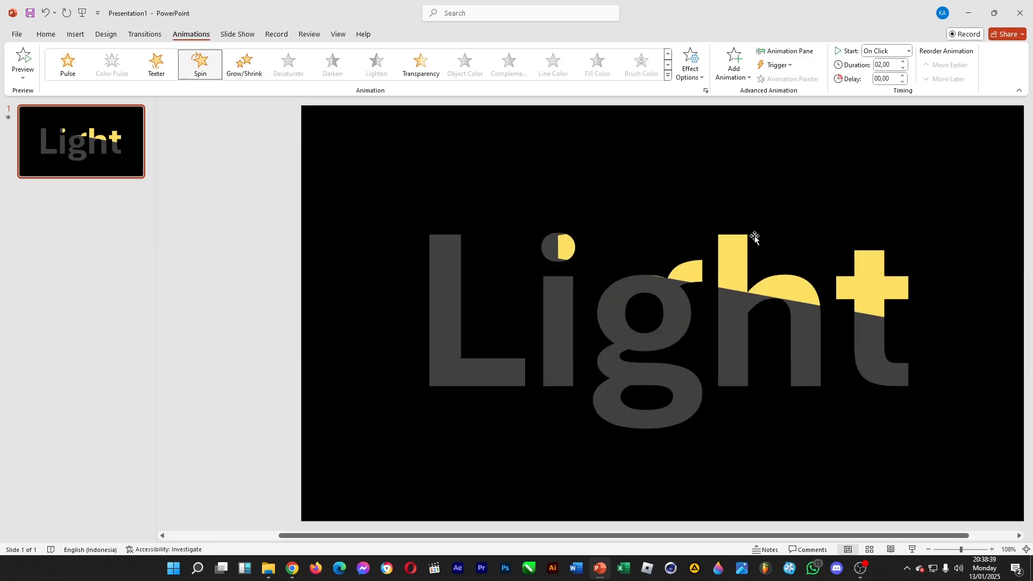
click(786, 53)
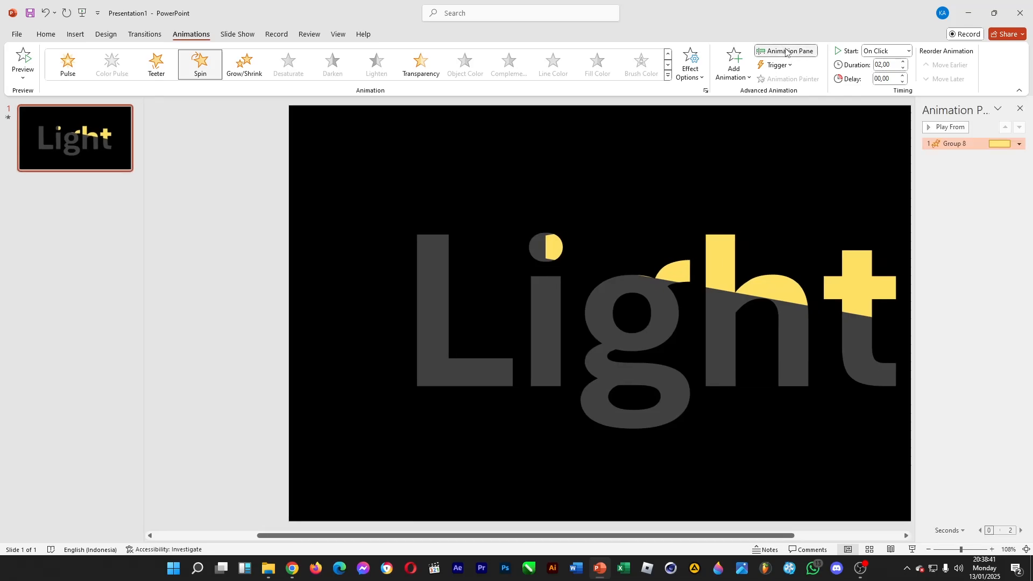
click(1018, 144)
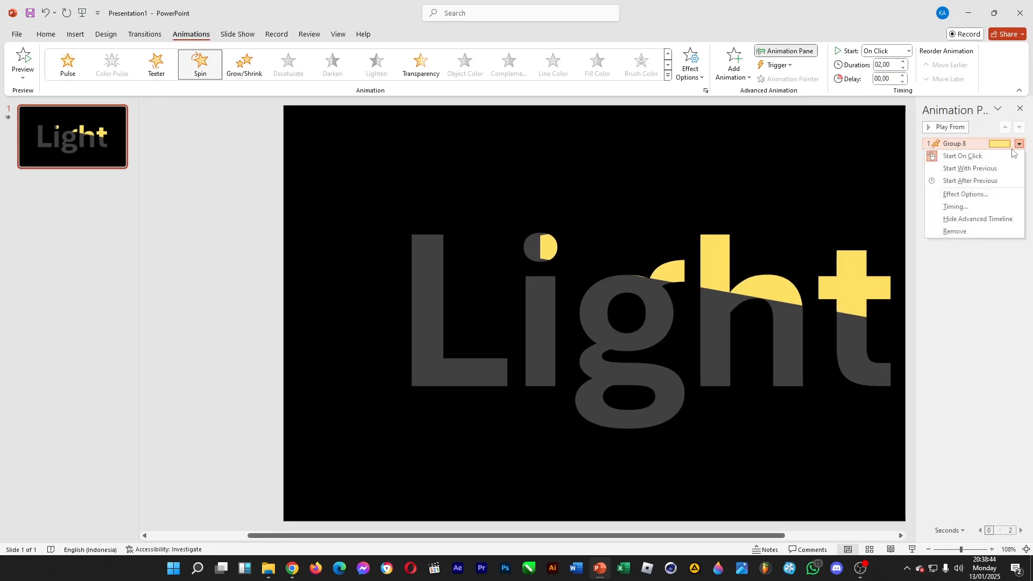
click(969, 168)
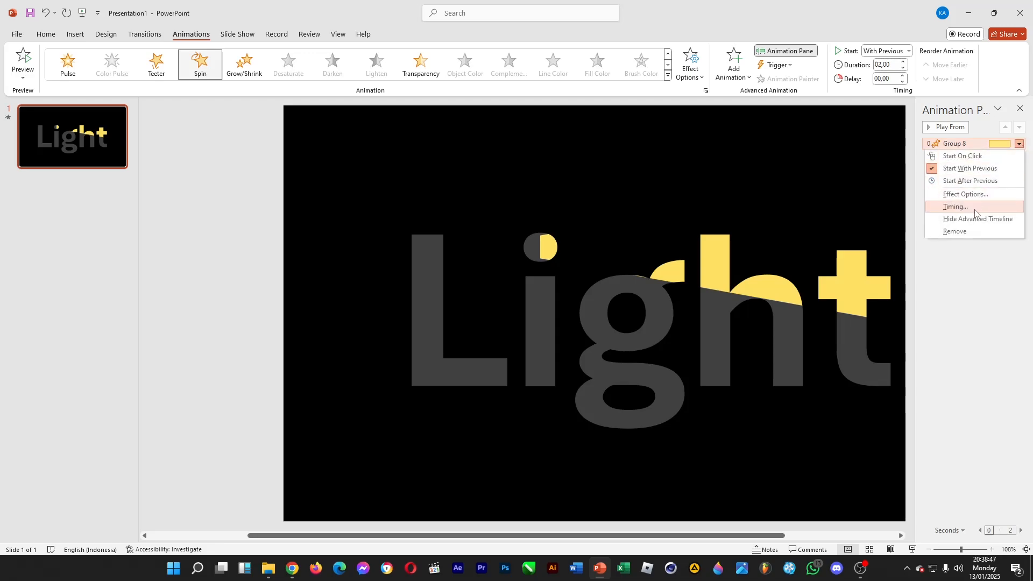
Set the group's spin amount to 180° clockwise with a smooth start of 0,86 sec
click(961, 197)
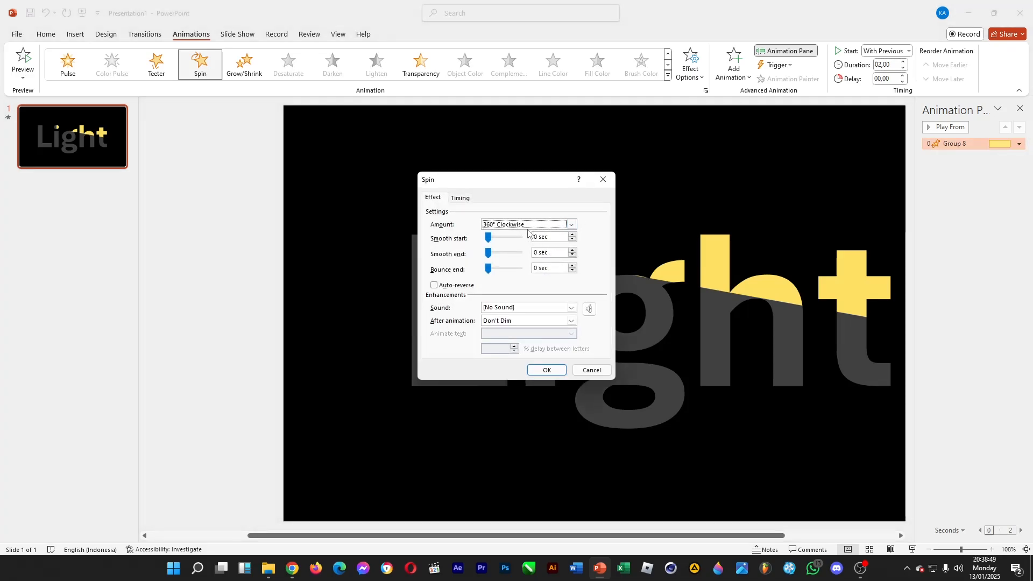
click(571, 225)
click(490, 288)
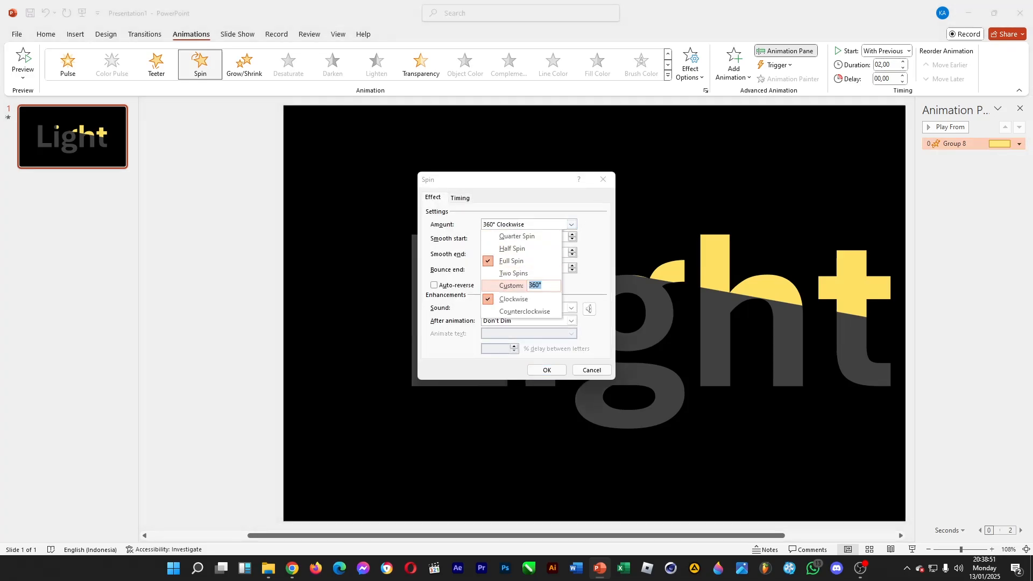
click(583, 277)
click(570, 225)
key(Return)
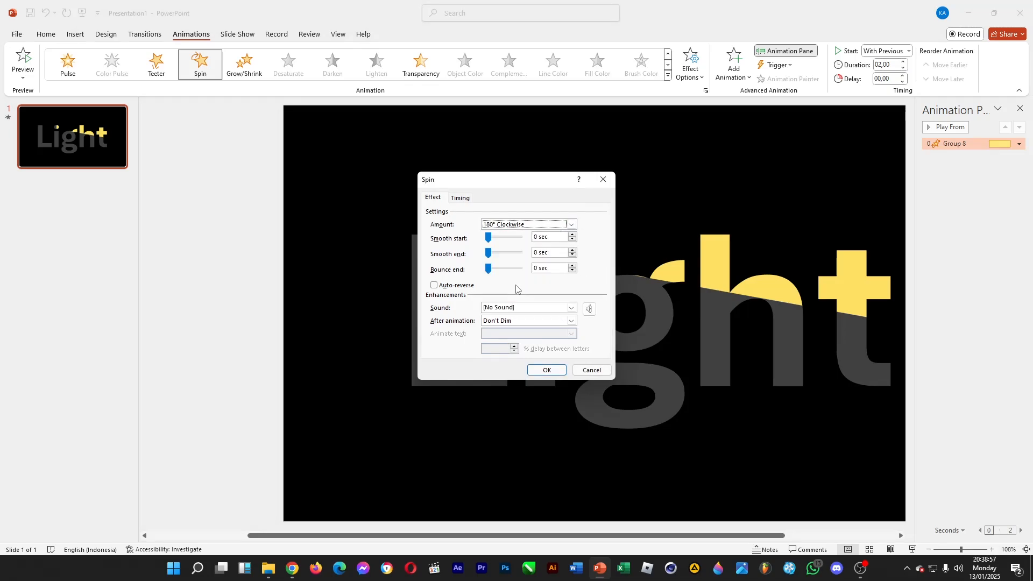
drag(490, 242, 502, 245)
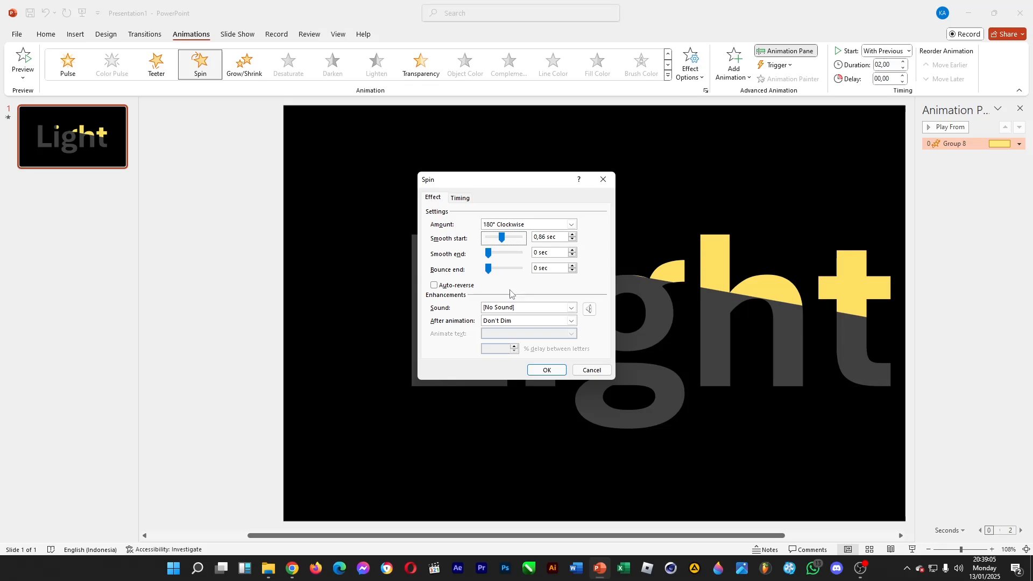
Set the spin animation to repeat Until Next Click and apply the effect settings
click(460, 197)
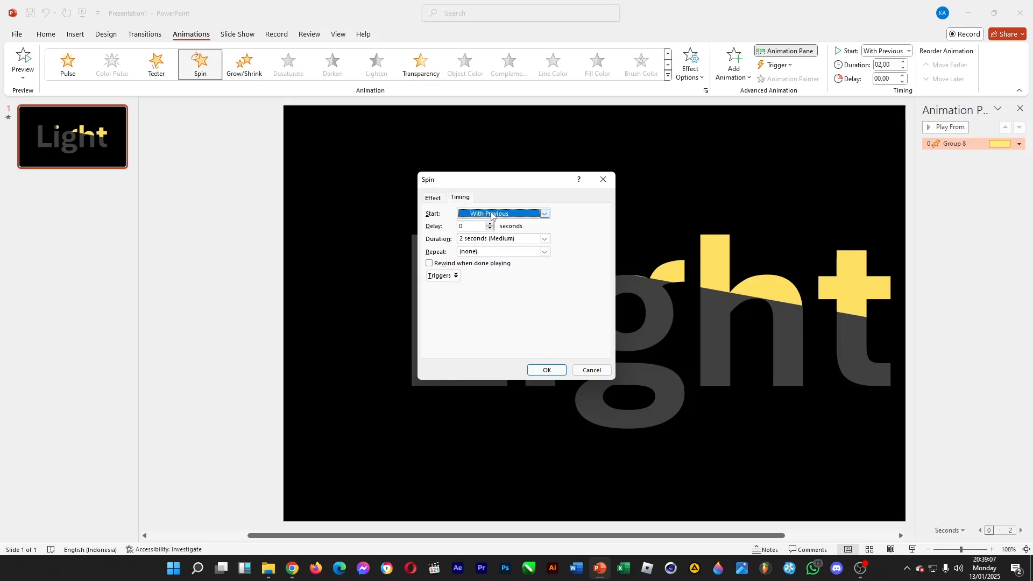
click(545, 252)
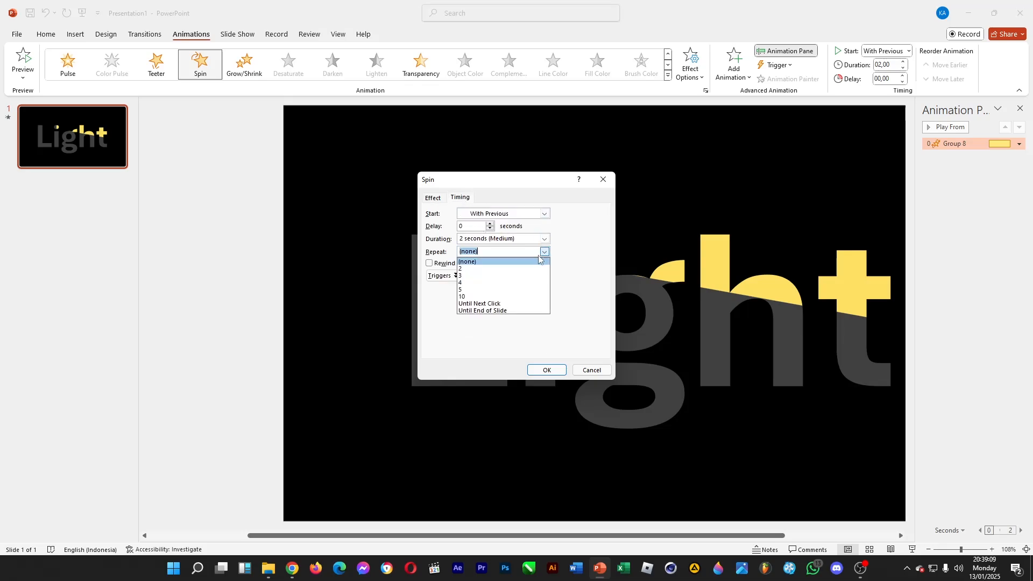
click(500, 304)
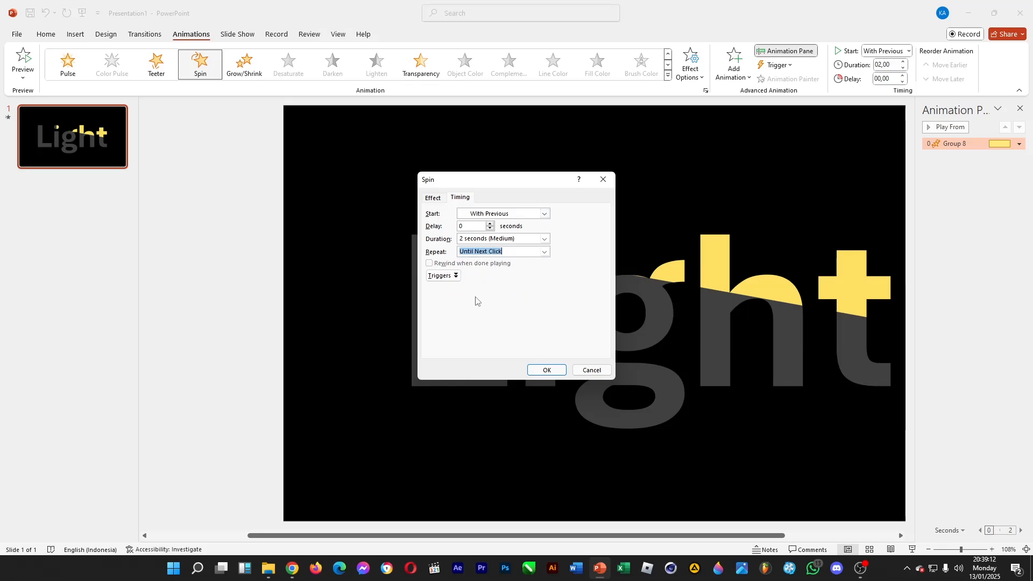
click(436, 197)
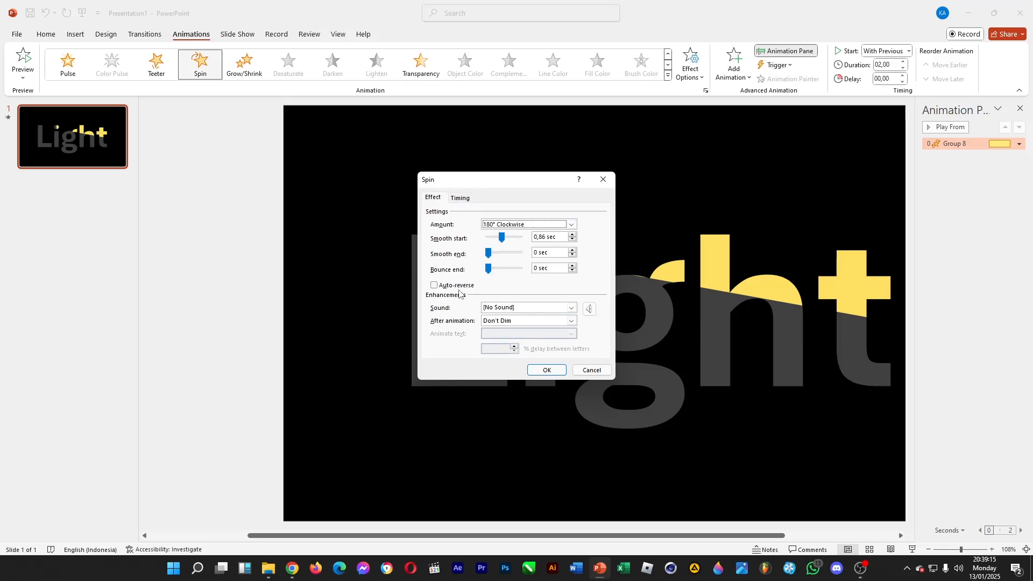
click(537, 369)
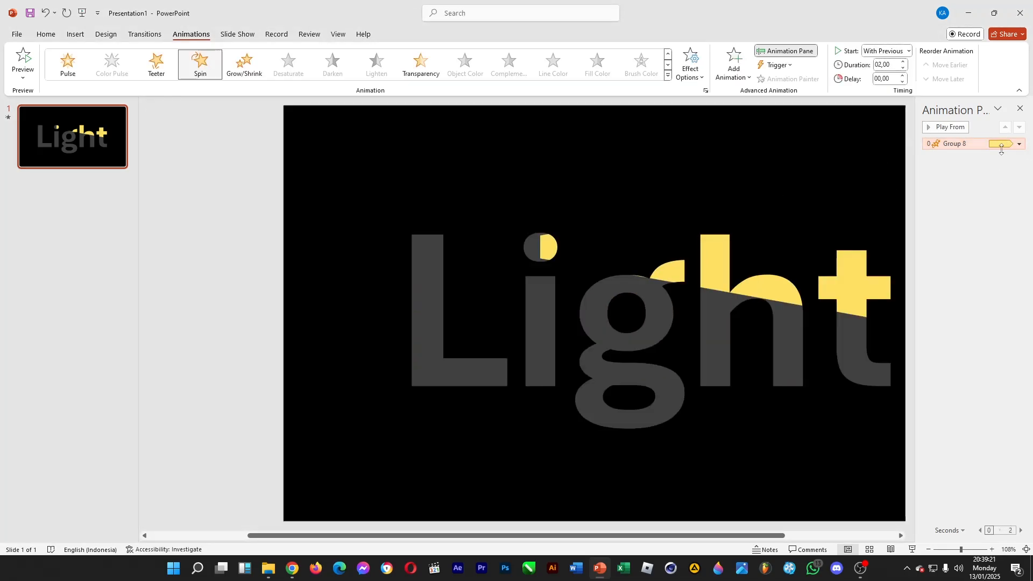
Play the slide show to check the spinning light, and return to editing
key(F5)
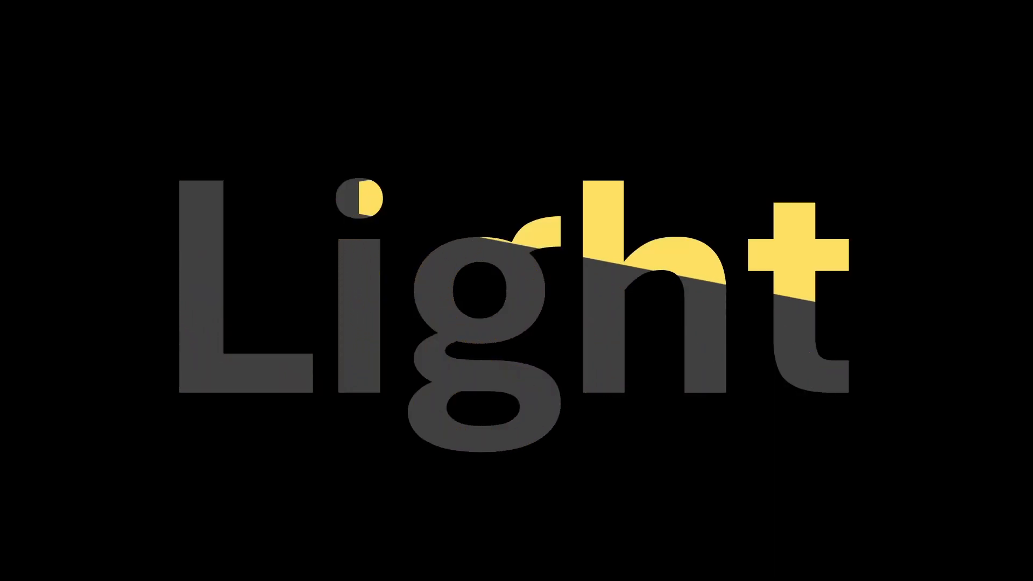
click(638, 202)
click(638, 202)
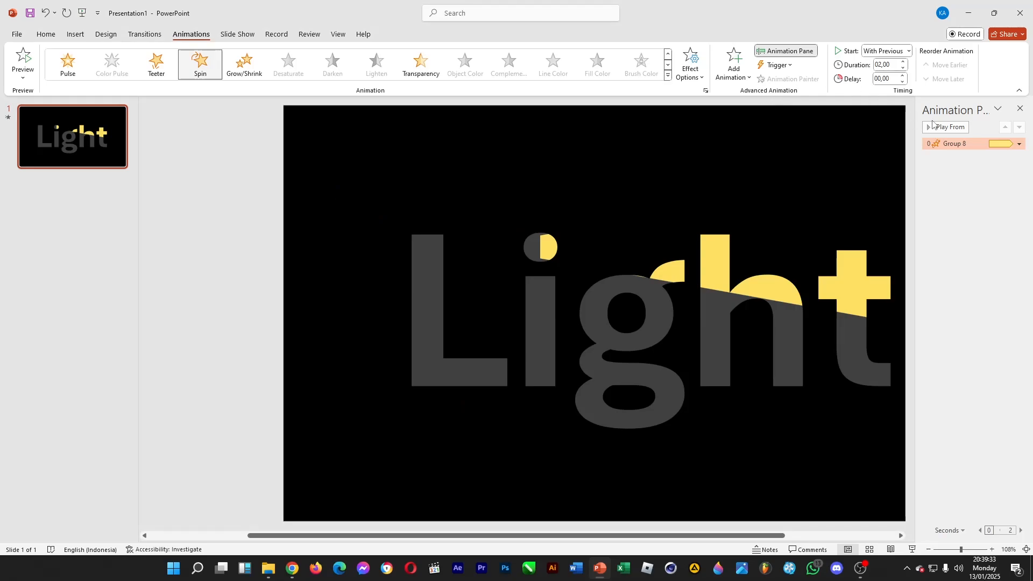
Turn on Auto-reverse for the group's spin animation
click(1019, 145)
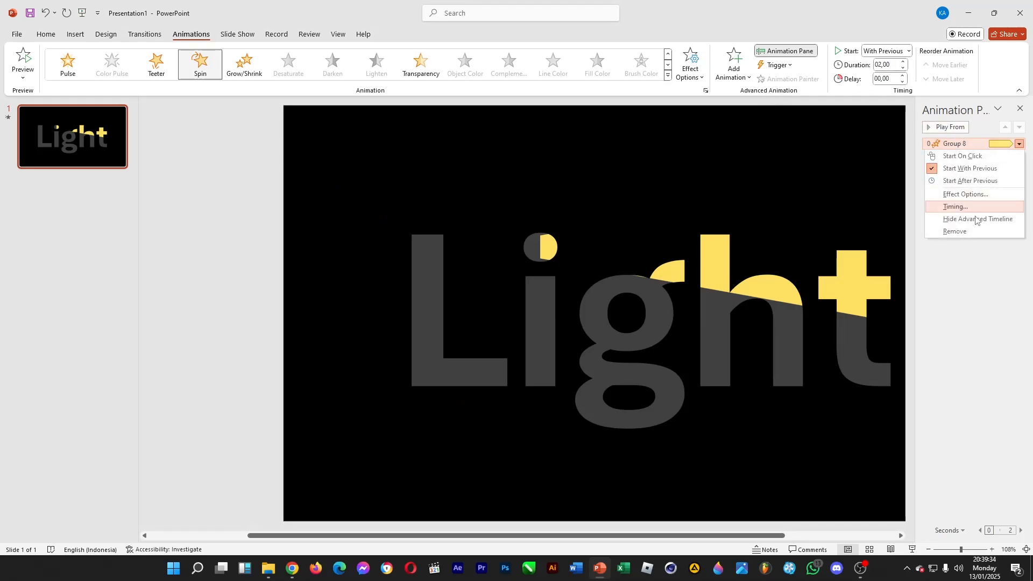
click(957, 195)
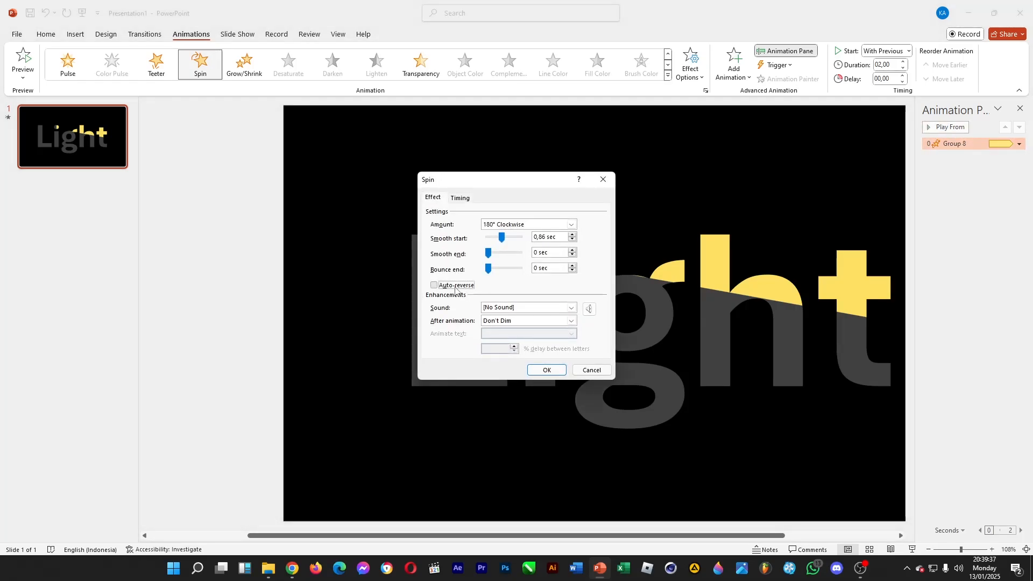
click(547, 370)
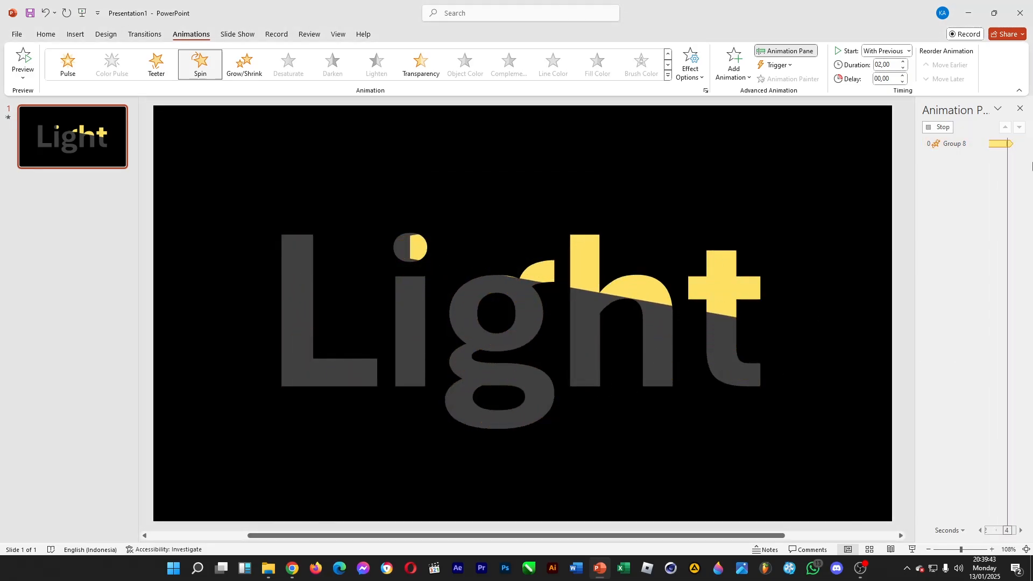
Adjust the spin's smooth start to about 0,94 sec and its smooth end to about 1,06 sec
click(1018, 144)
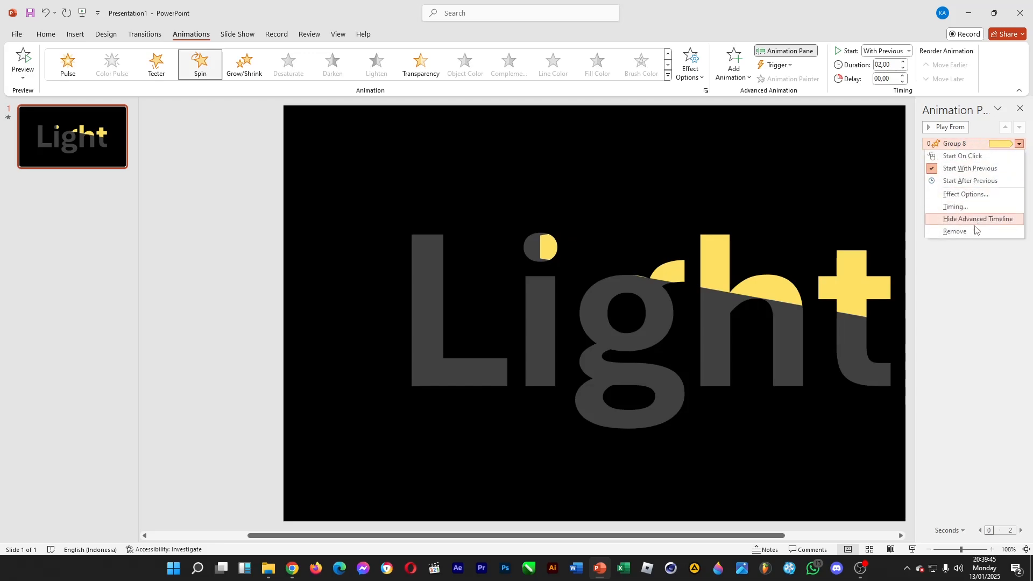
click(962, 195)
mouse_move(488, 258)
mouse_down()
mouse_move(502, 239)
mouse_move(505, 258)
mouse_up()
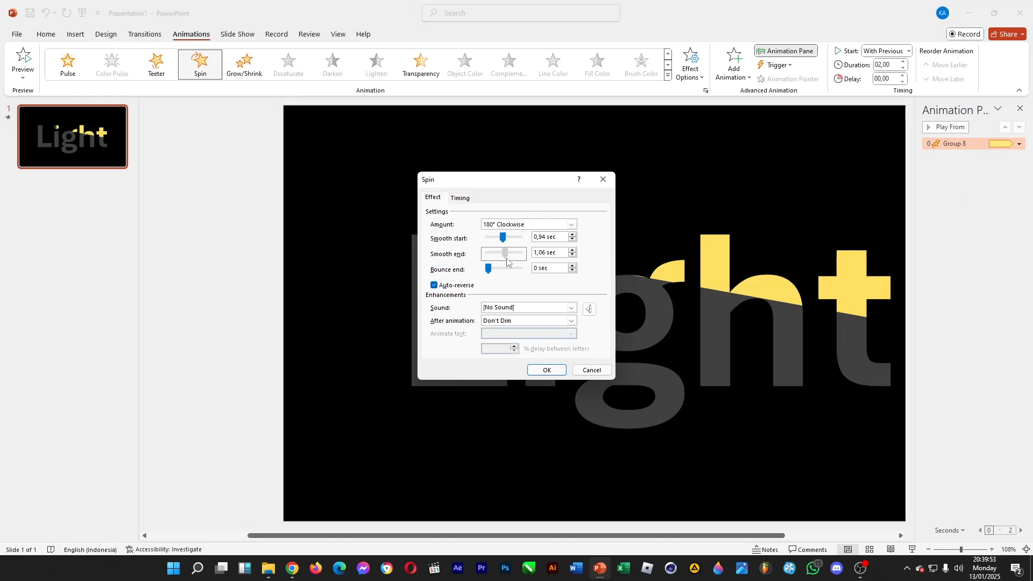
click(550, 236)
click(556, 370)
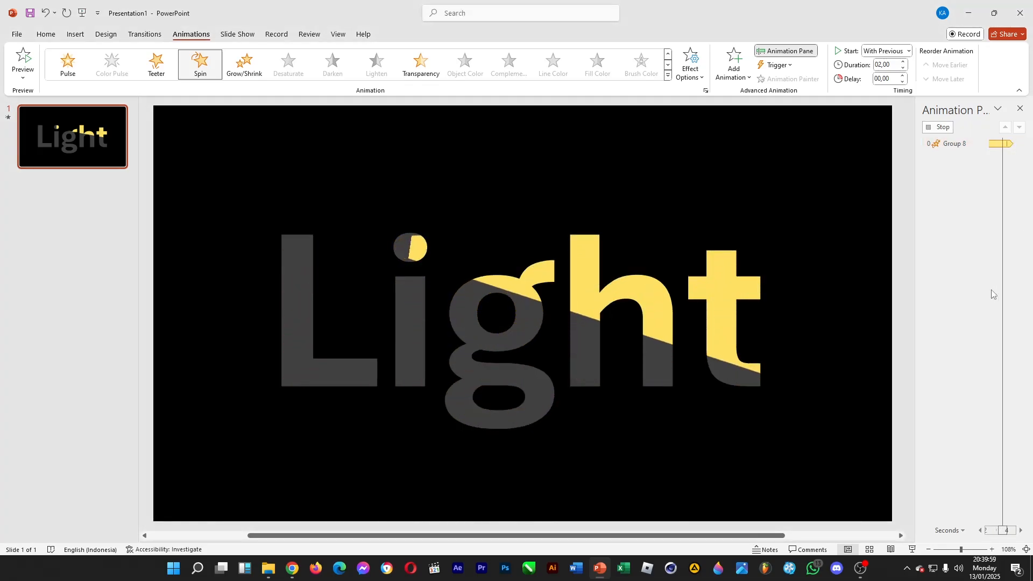
Play the slide show from the start to review the auto-reversing light sweep, and exit it
right_click(948, 143)
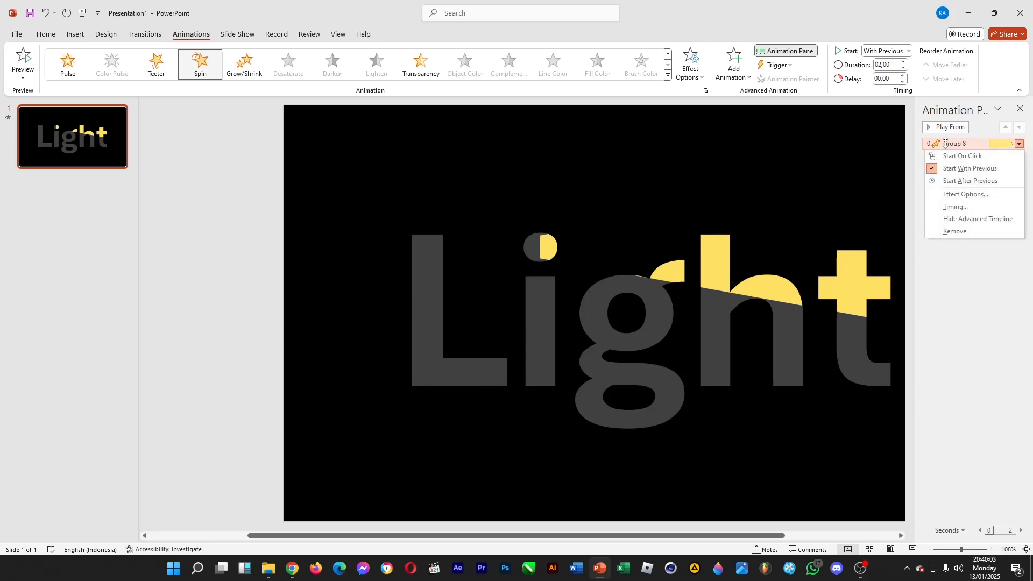
click(957, 315)
key(F5)
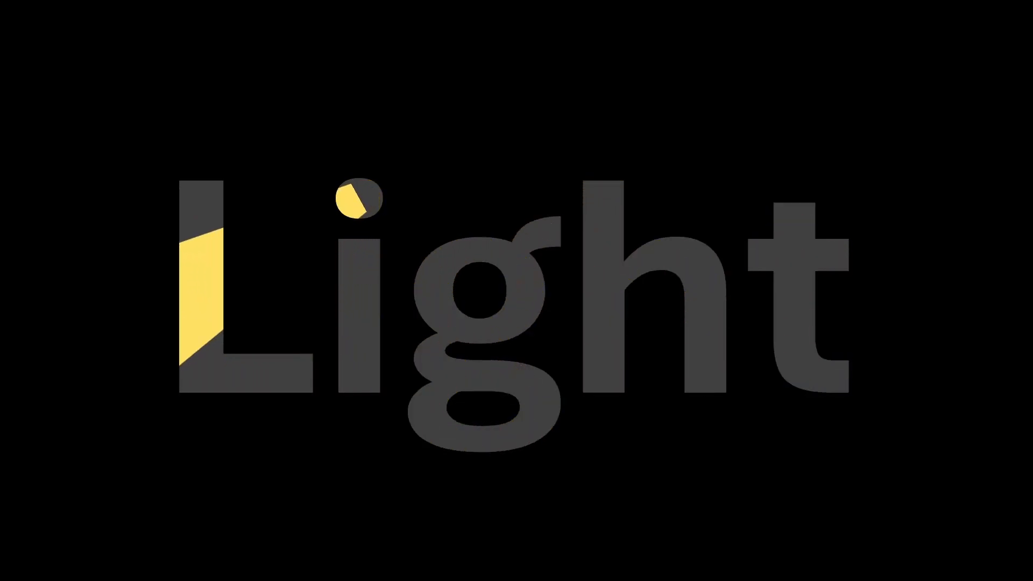
key(Right)
click(952, 315)
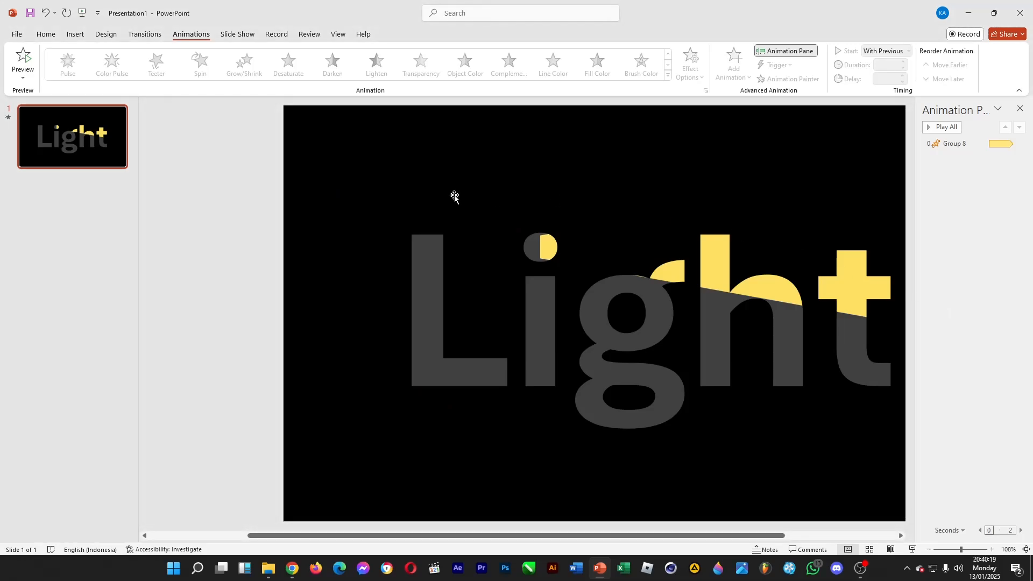
Draw a circle of about 1,6 cm over the dot of the letter i
click(76, 34)
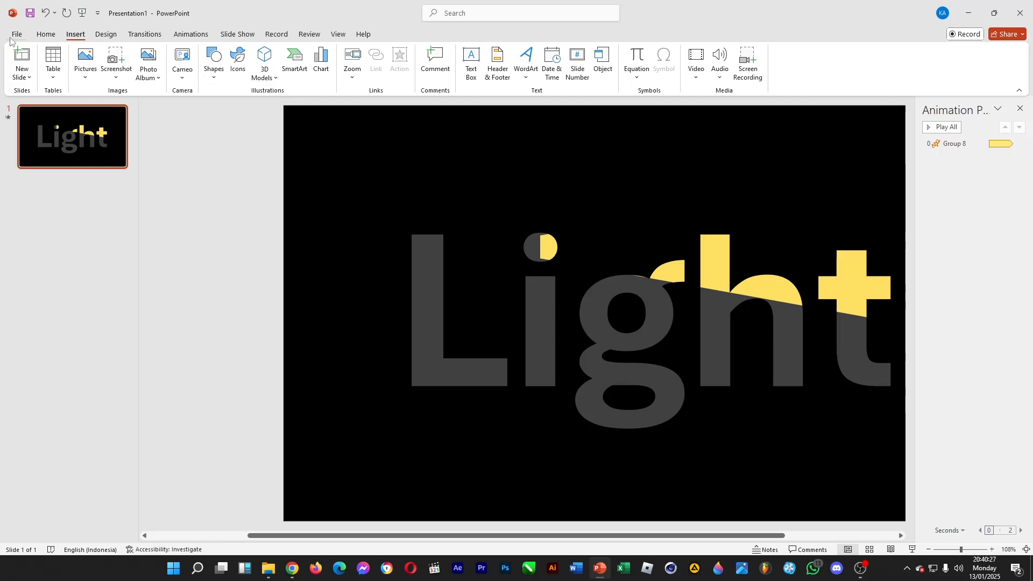
click(106, 33)
click(46, 34)
click(76, 34)
click(213, 75)
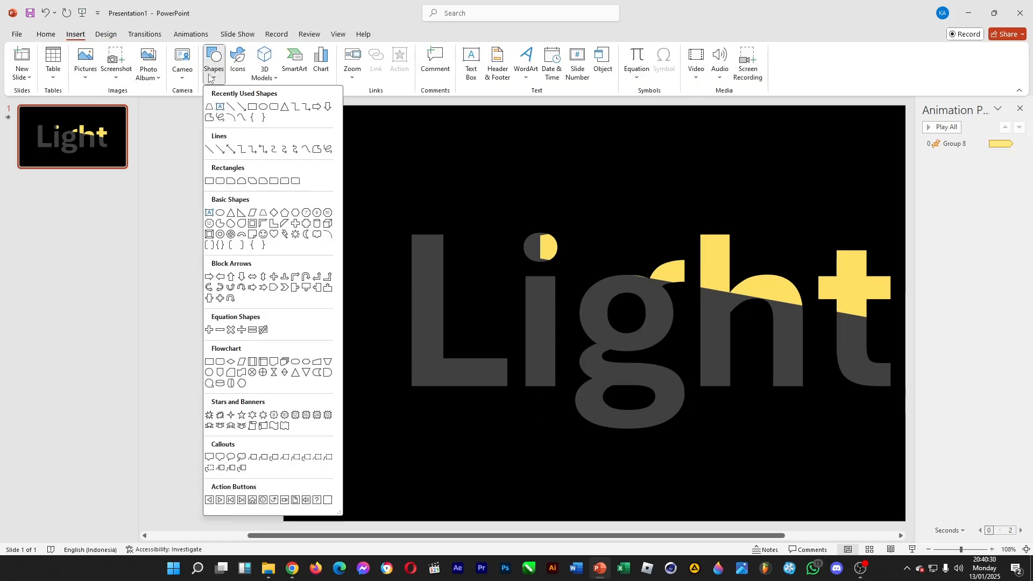
click(262, 107)
mouse_move(500, 198)
mouse_down()
mouse_move(528, 219)
mouse_move(556, 266)
mouse_move(544, 253)
mouse_up()
Remove the circle's outline and fill it with the recently used yellow
click(418, 65)
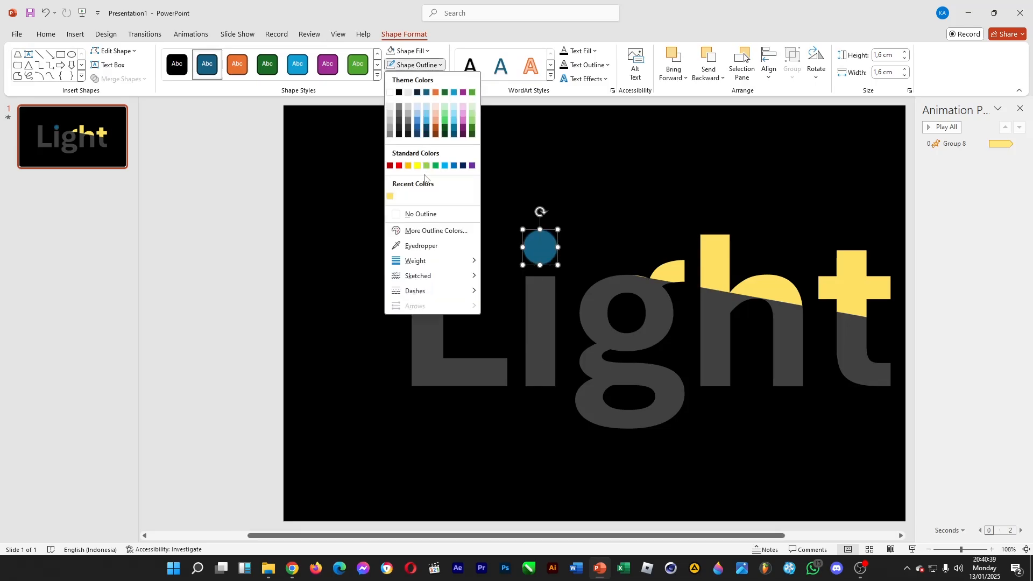
click(424, 212)
click(408, 51)
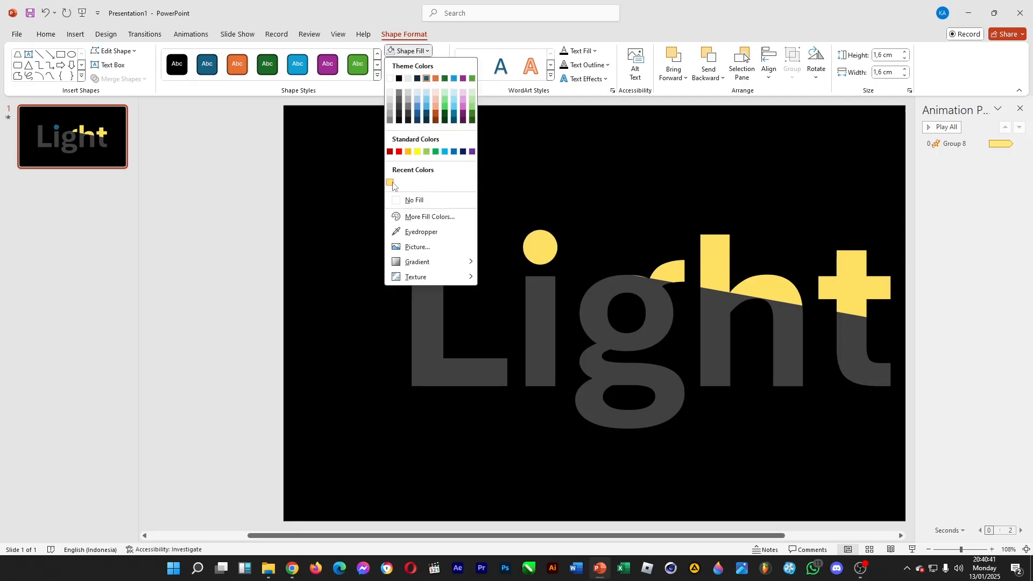
click(396, 183)
drag(610, 538, 654, 538)
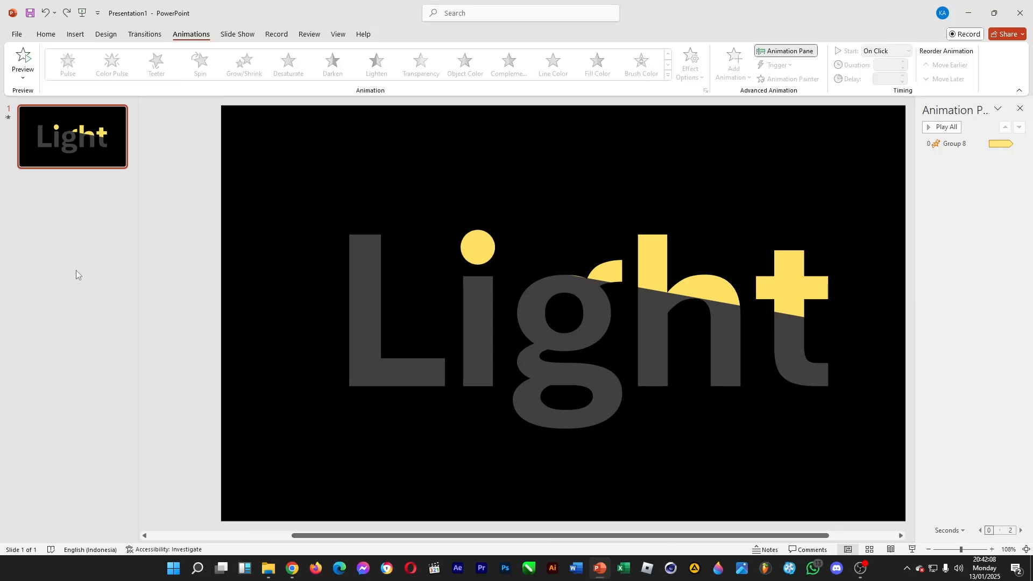
Add a new slide, move it ahead of the "Light" slide, and select the "Light" slide
right_click(76, 270)
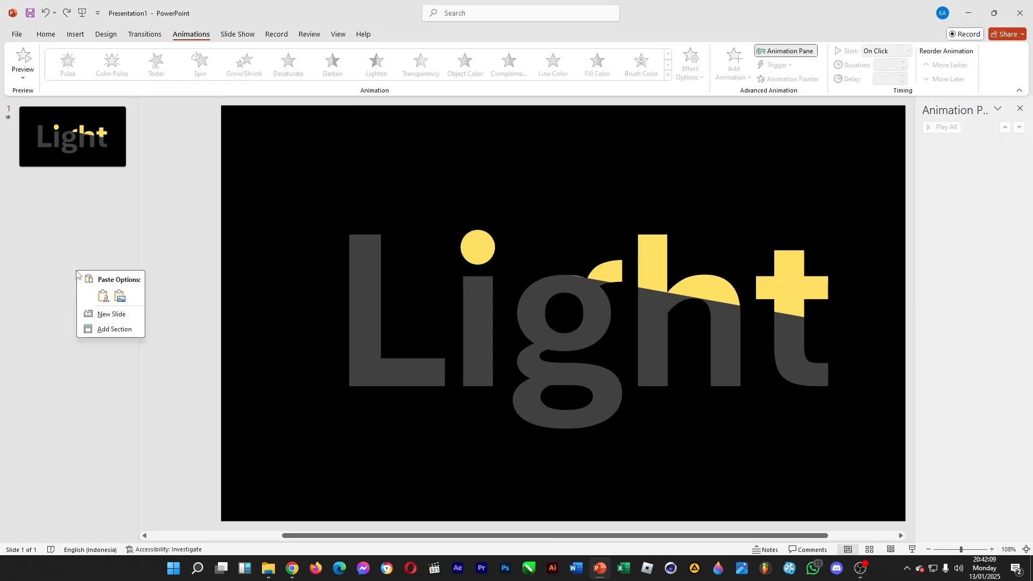
click(115, 318)
click(63, 155)
click(416, 240)
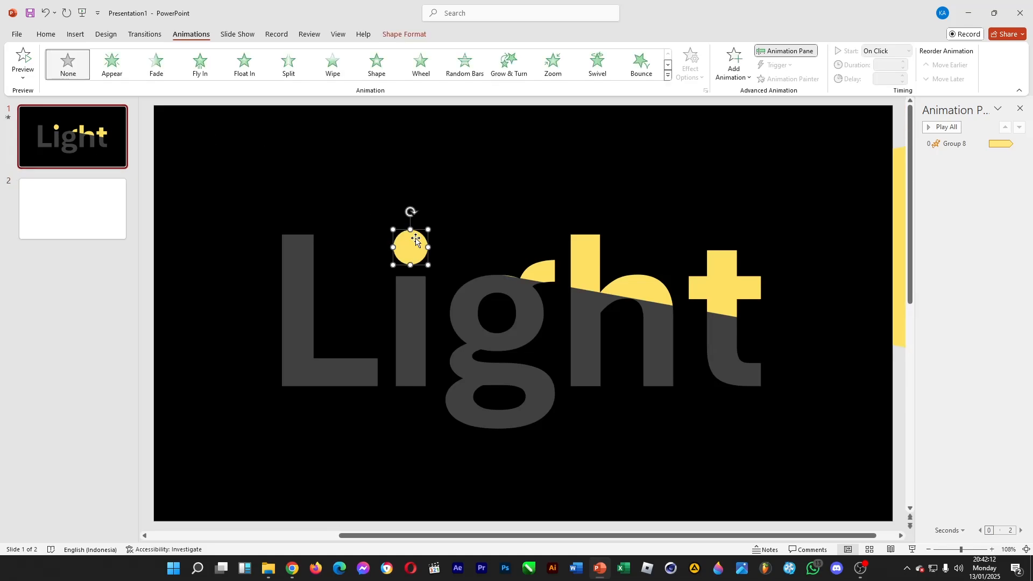
drag(106, 180, 95, 121)
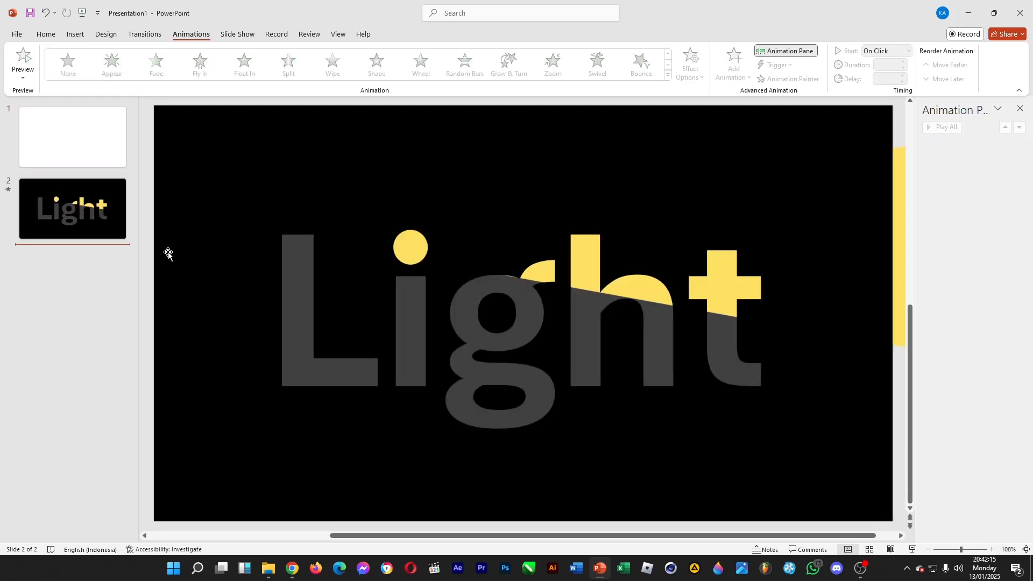
click(60, 227)
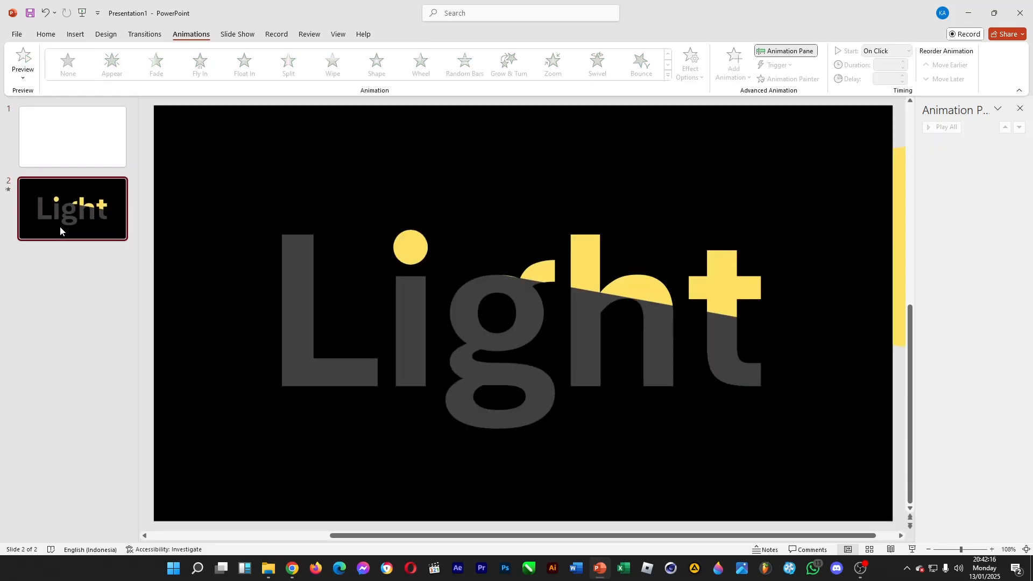
Delete the title and content placeholders from the first slide and paste the copied yellow circle onto it
click(106, 142)
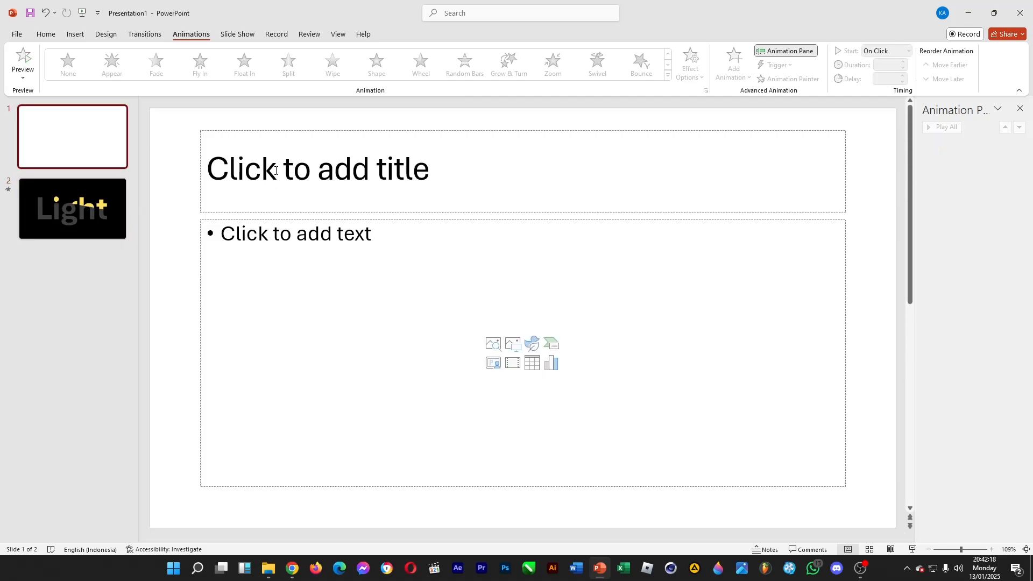
click(213, 146)
click(197, 138)
key(Delete)
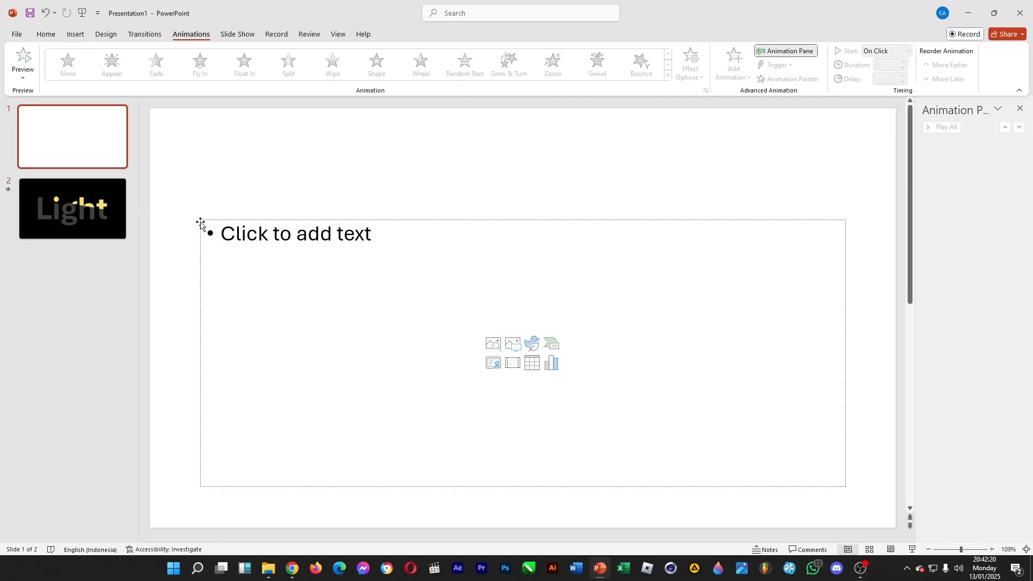
click(200, 223)
key(Delete)
key(ctrl+v)
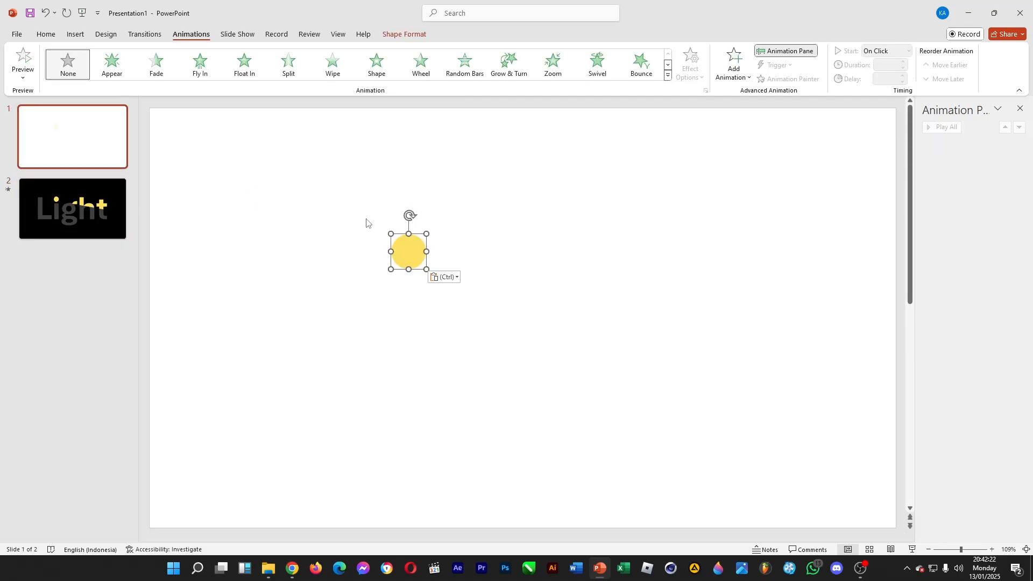
Enlarge the yellow circle until it covers the whole first slide and center it on the slide
drag(426, 269, 915, 516)
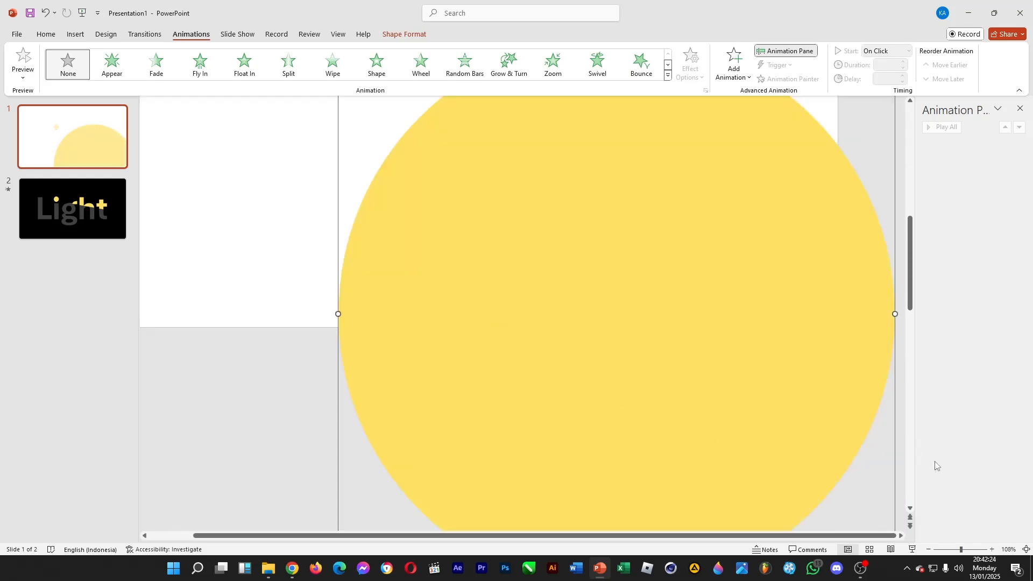
click(939, 549)
drag(940, 549, 936, 549)
drag(498, 293, 406, 219)
key(ctrl+z)
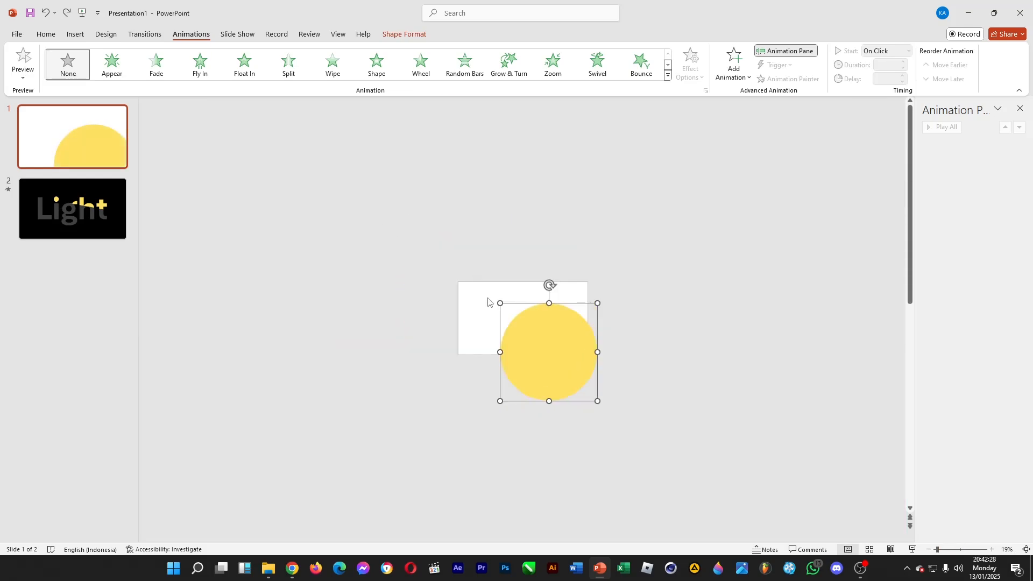
drag(495, 307, 422, 226)
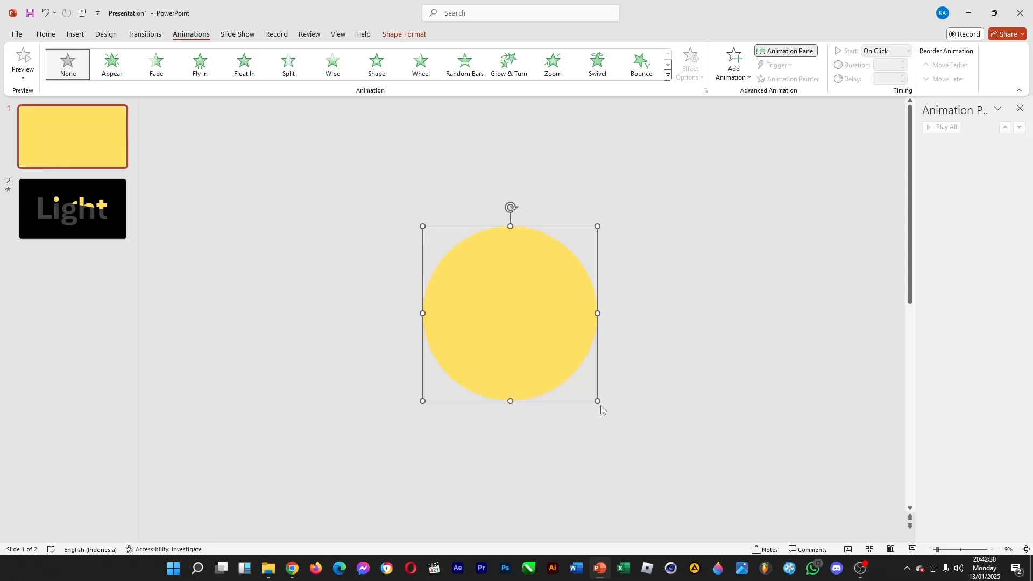
drag(597, 400, 613, 417)
drag(549, 389, 552, 386)
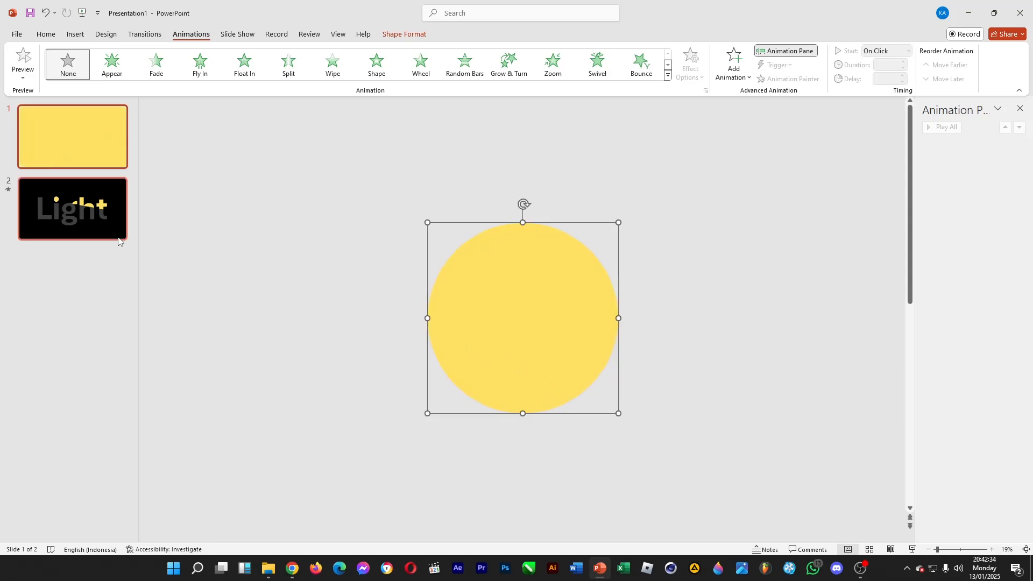
Apply the Morph transition to both the yellow circle slide and the "Light" slide
click(85, 214)
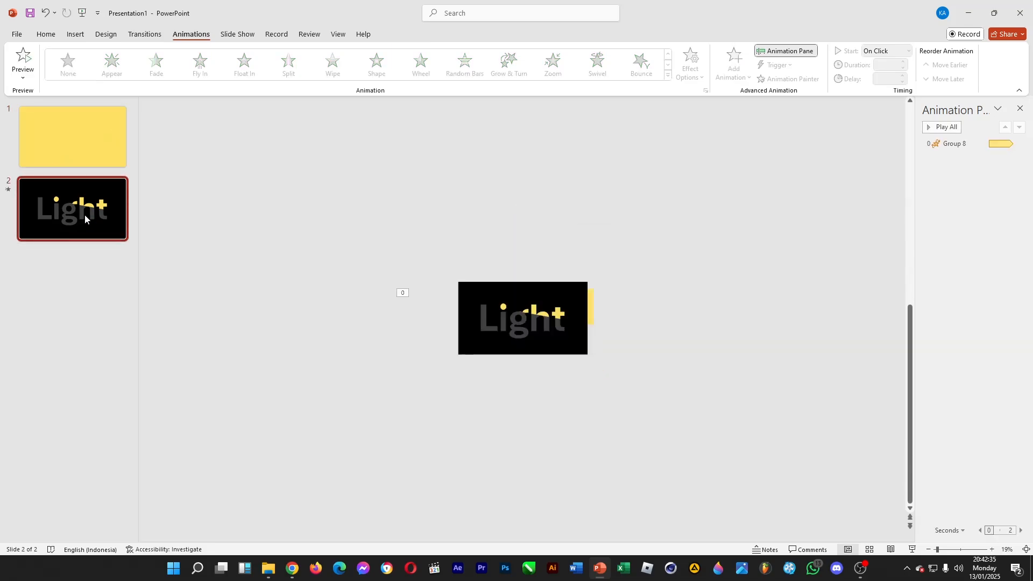
click(84, 143)
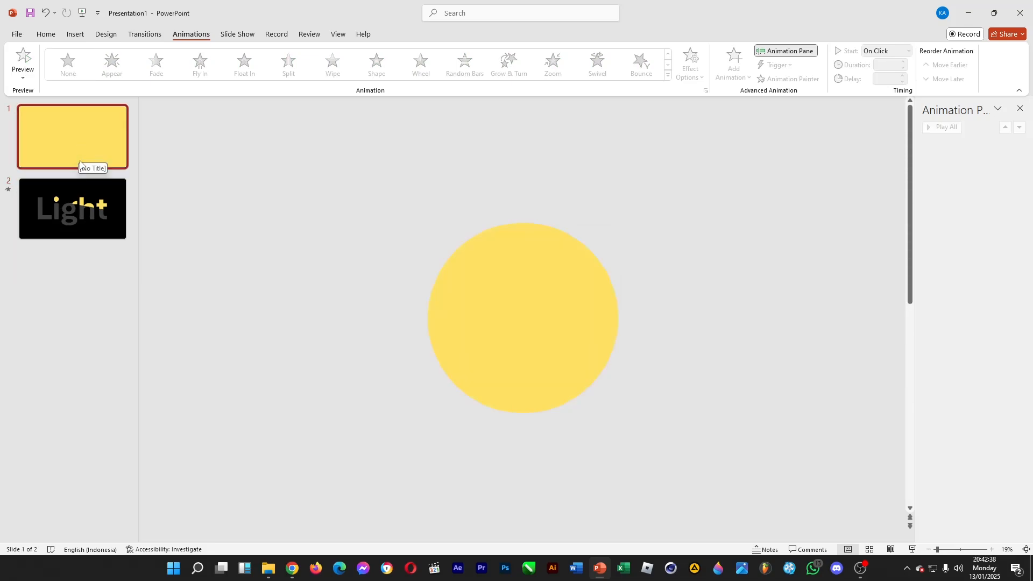
right_click(83, 182)
click(72, 114)
click(106, 34)
click(144, 34)
click(112, 63)
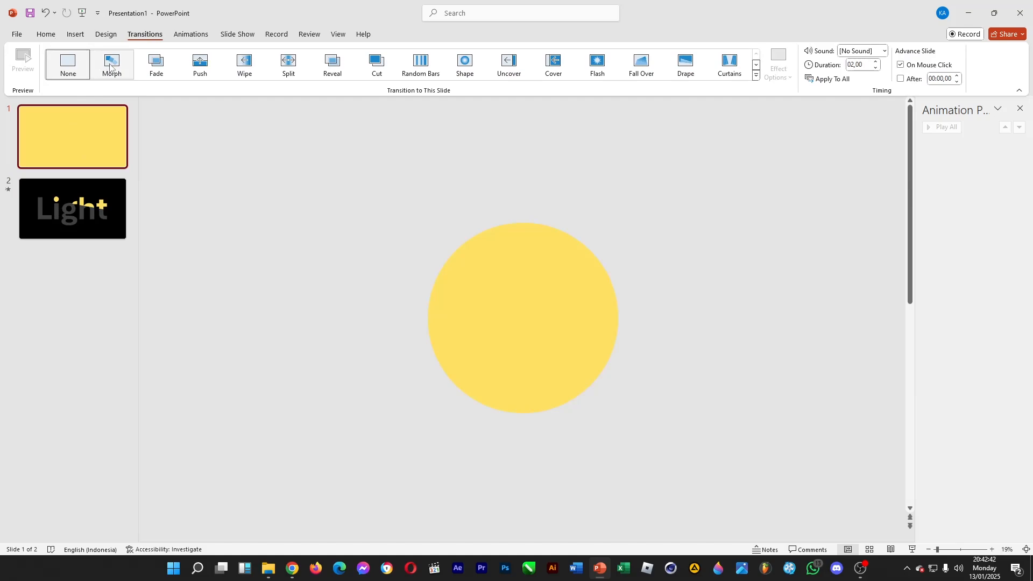
click(166, 249)
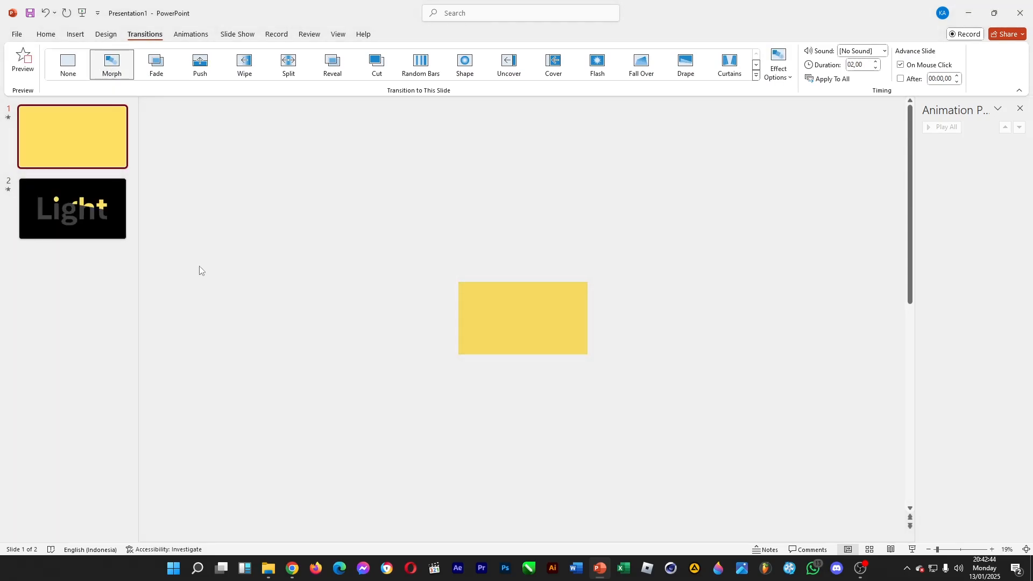
click(114, 185)
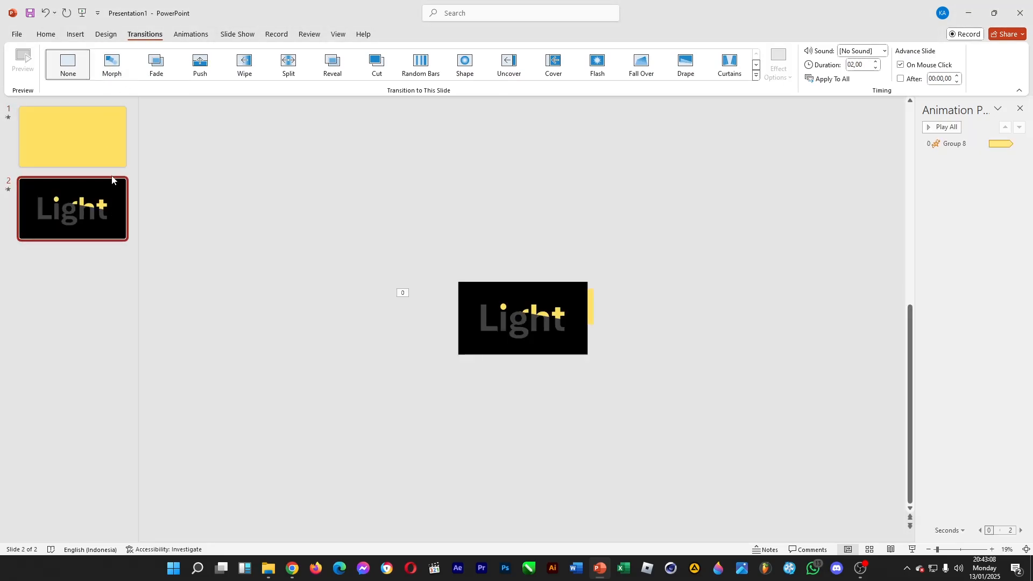
click(112, 63)
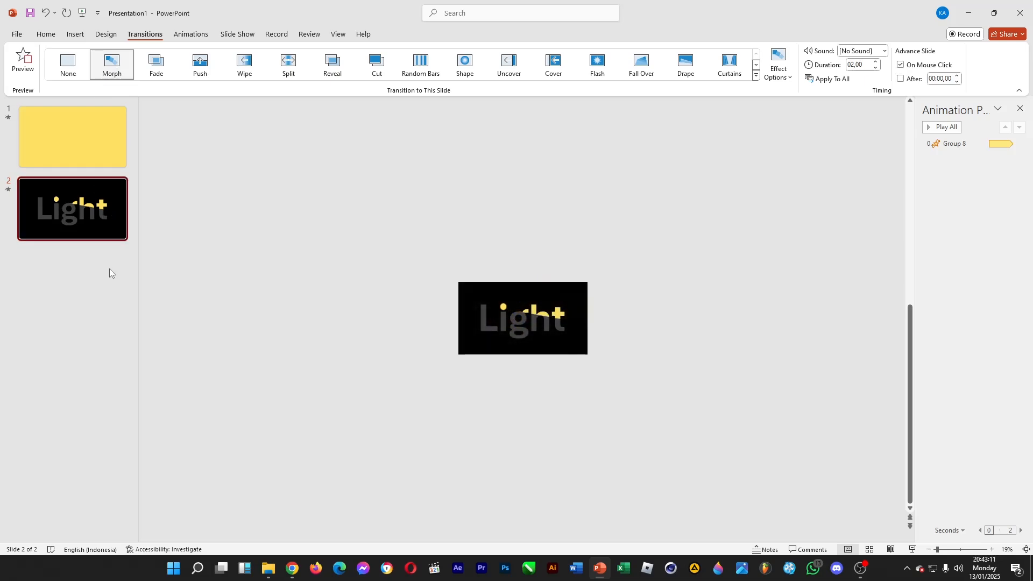
Play the slide show from the start and advance to the "Light" slide to review the Morph transition
key(F5)
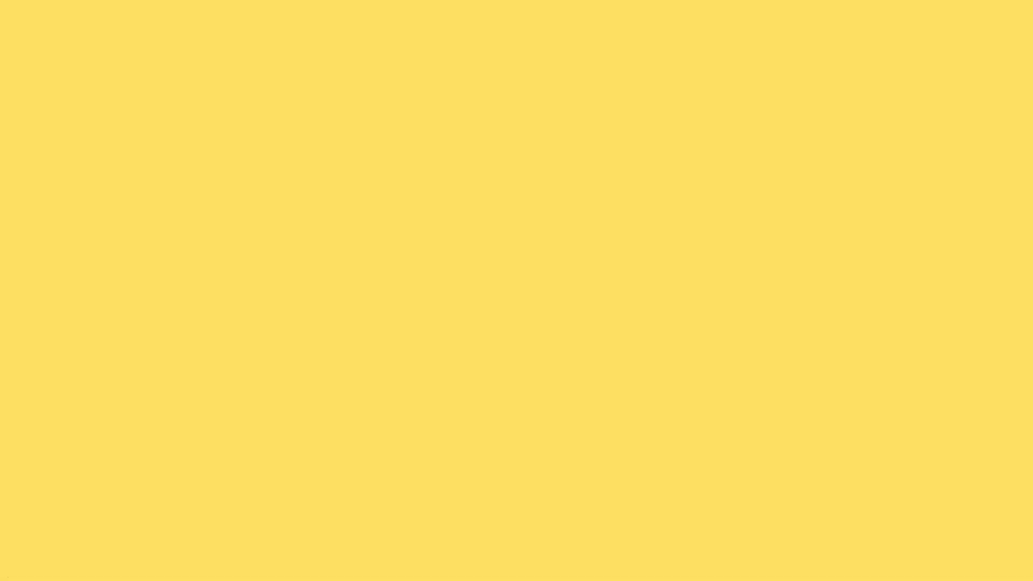
key(Right)
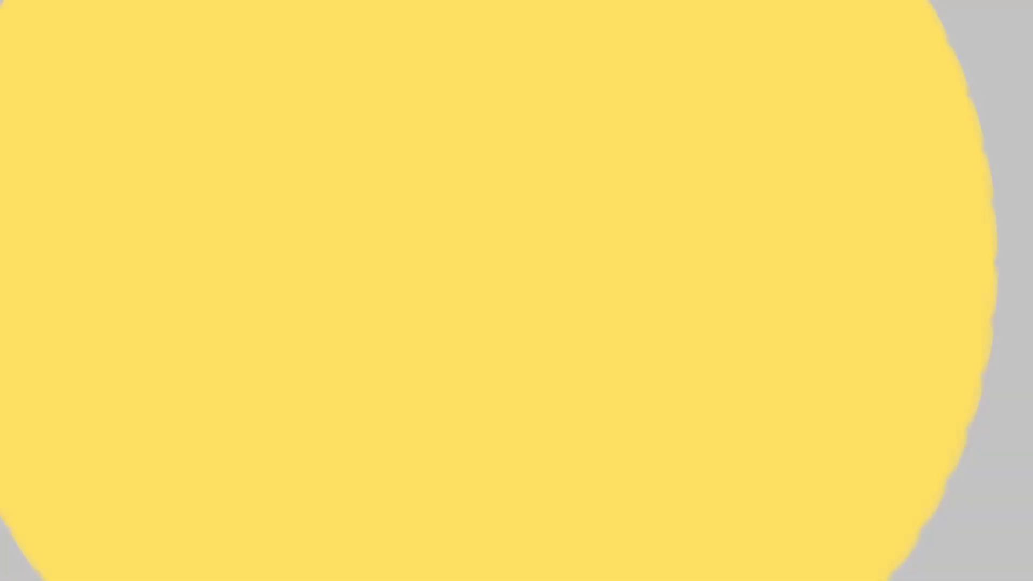